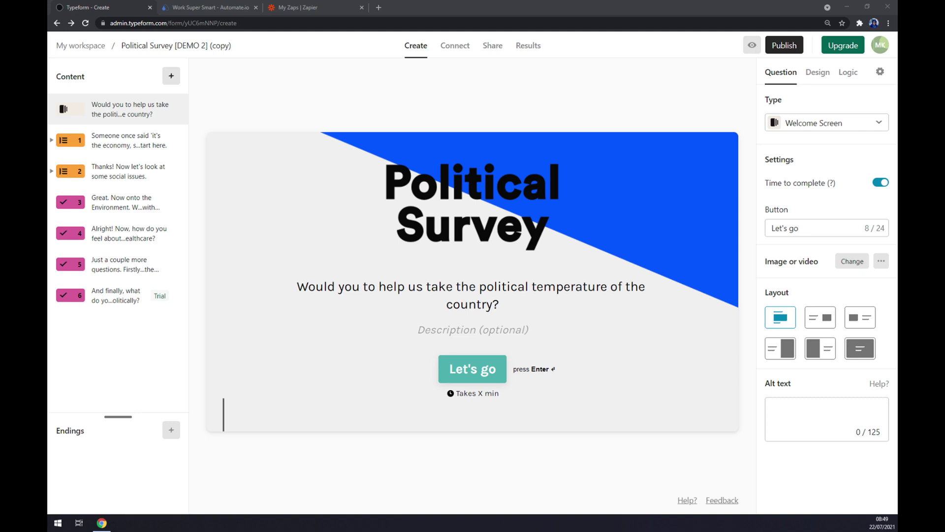
Filter the form's Typeform integrations to 'hub' (HubSpot), then switch to the Automate.io tab
click(303, 72)
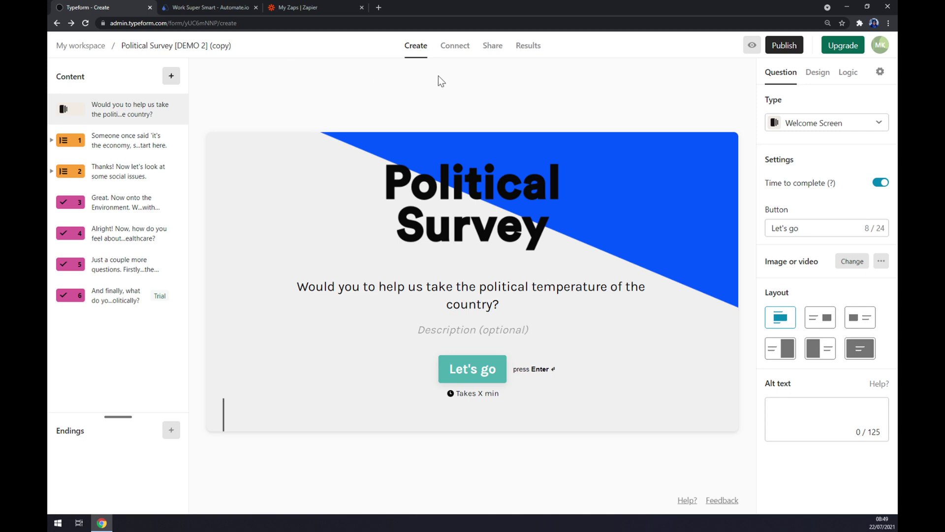
click(458, 52)
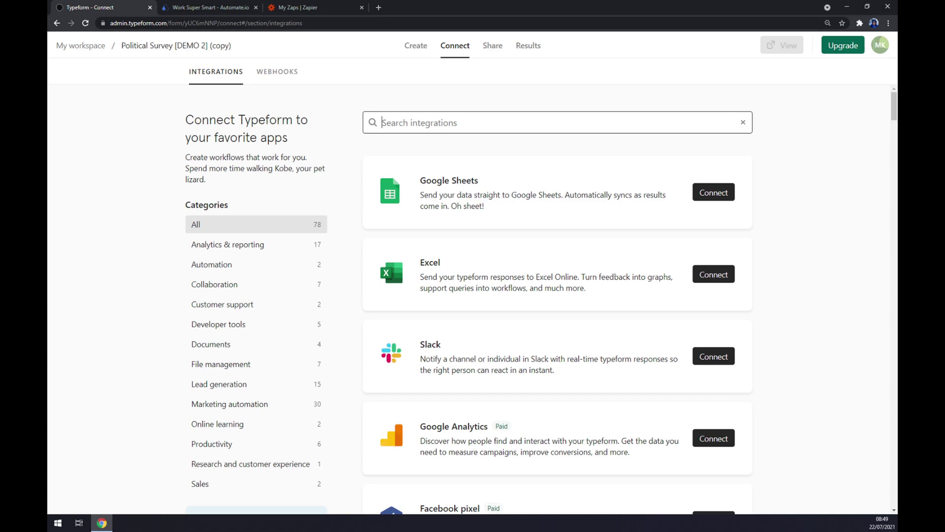
text(hub)
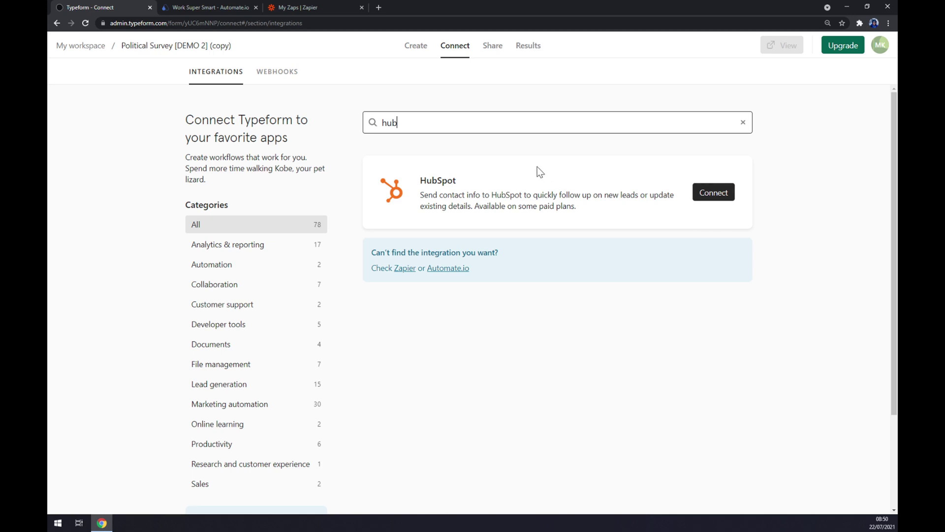
click(230, 5)
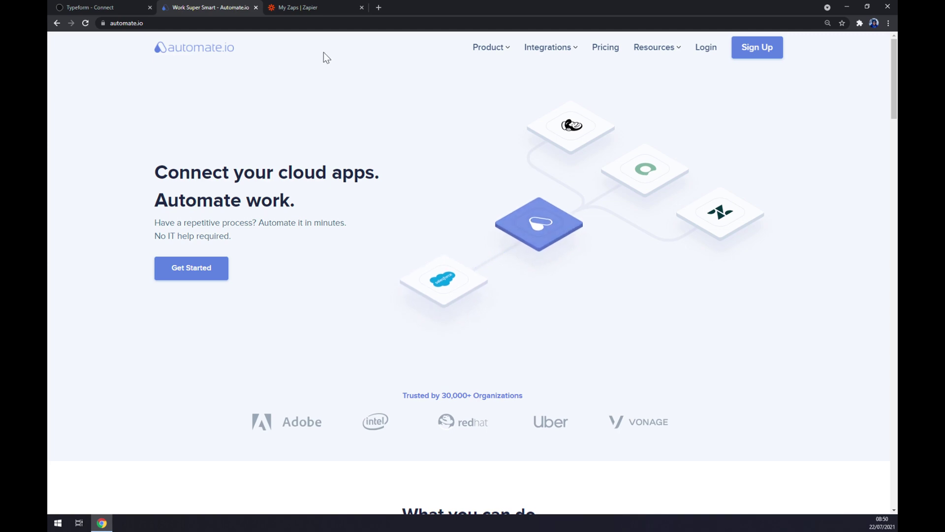
Find Typeform in Automate.io's full integrations list and open its integrations page
mouse_move(572, 58)
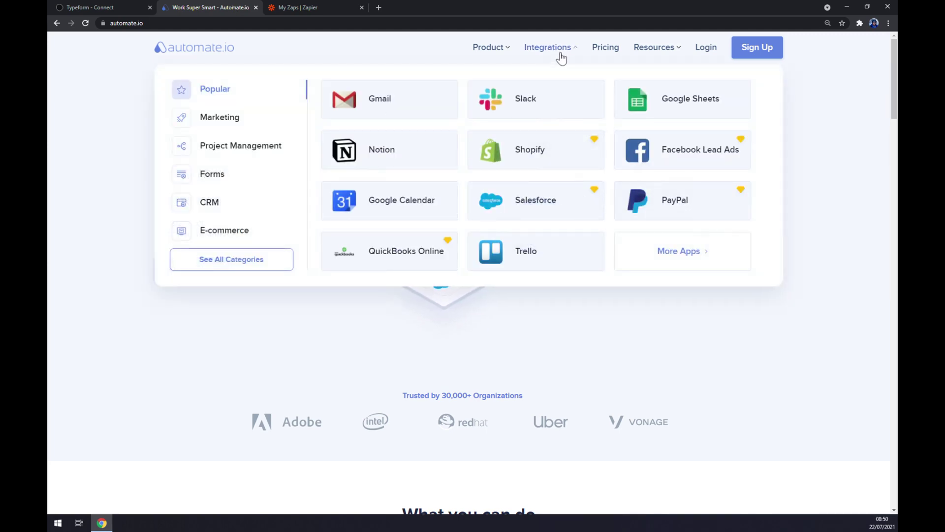
click(252, 268)
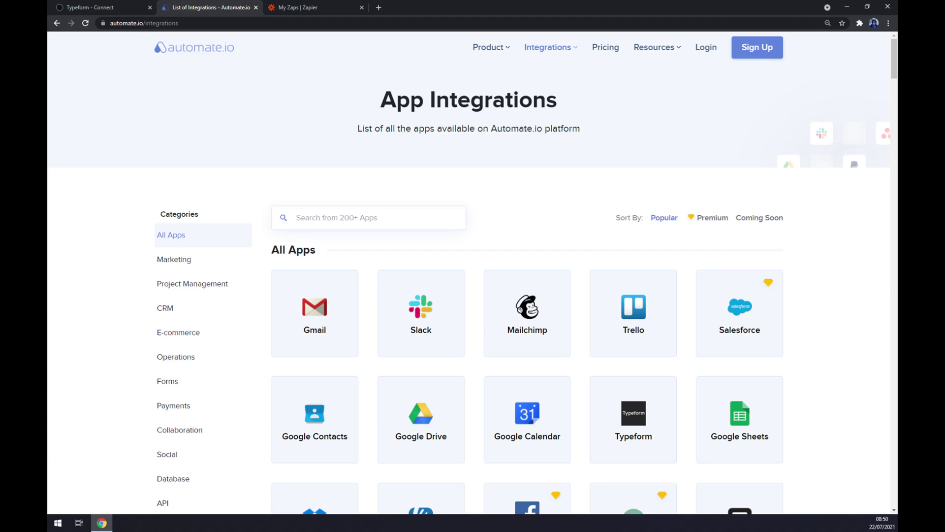
text(type)
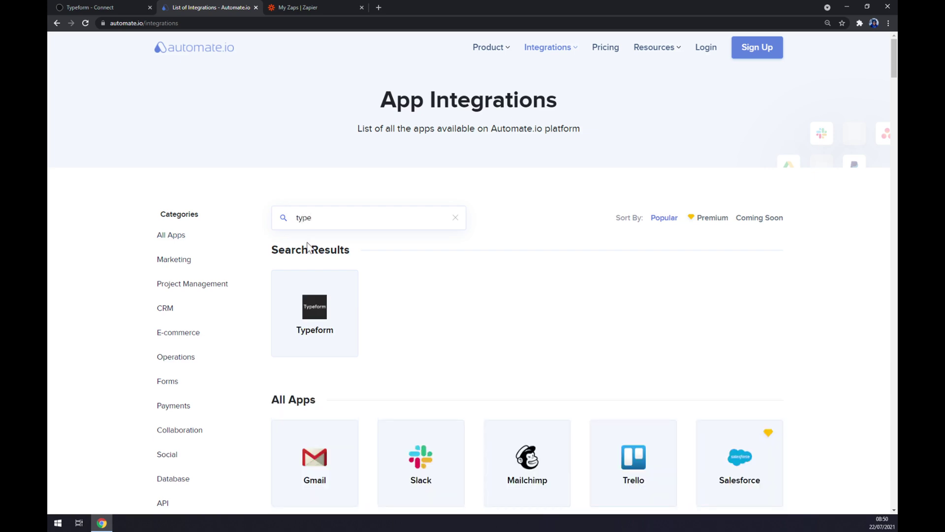
click(315, 301)
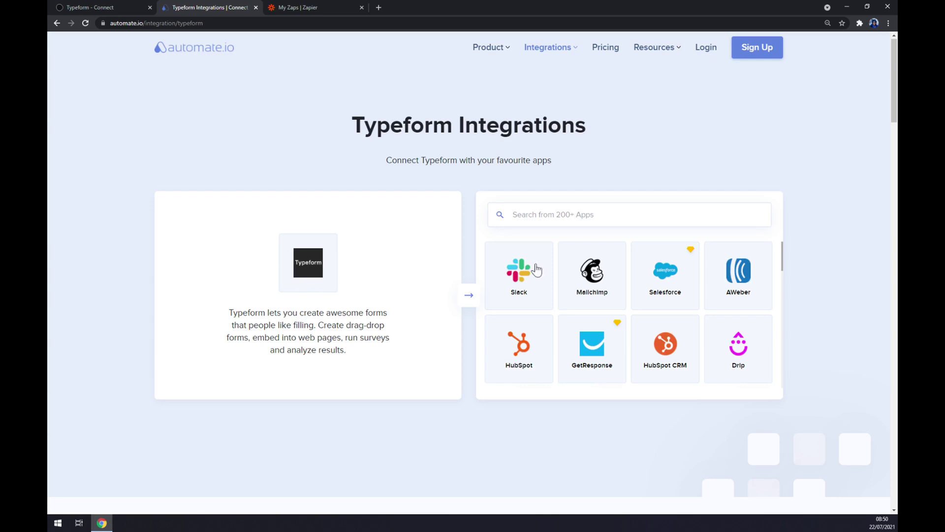
Search 'hubspot' and open the HubSpot + Typeform integration page
click(541, 215)
text(hubspot)
click(538, 269)
In Create your own Integration, pick New Form Entry (Webhook) trigger and Add or Update a Contact action
scroll(537, 262, down, 3)
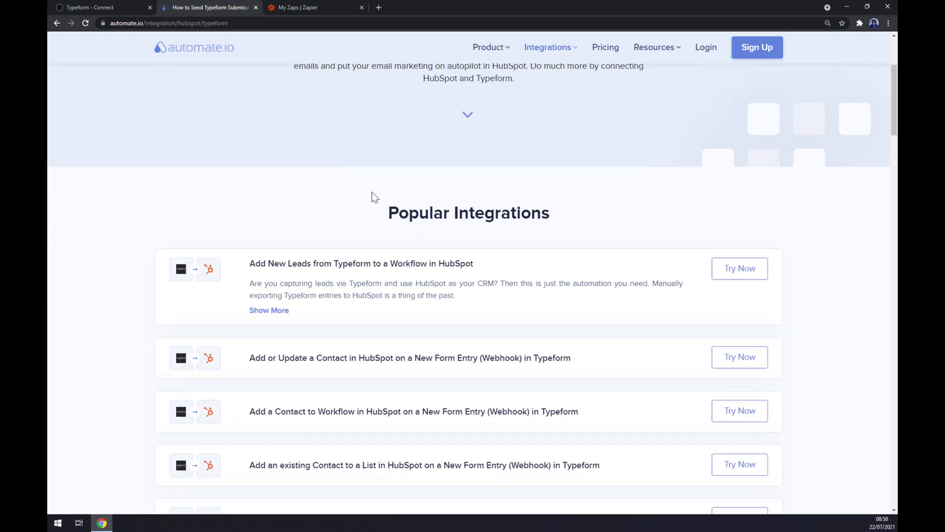
drag(356, 182, 554, 214)
scroll(401, 170, down, 6)
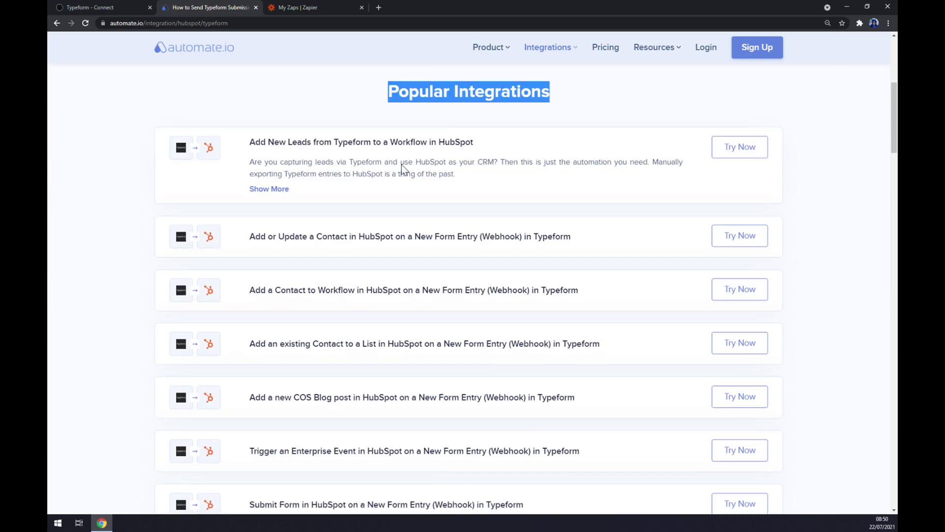
scroll(315, 221, down, 6)
drag(316, 228, 632, 233)
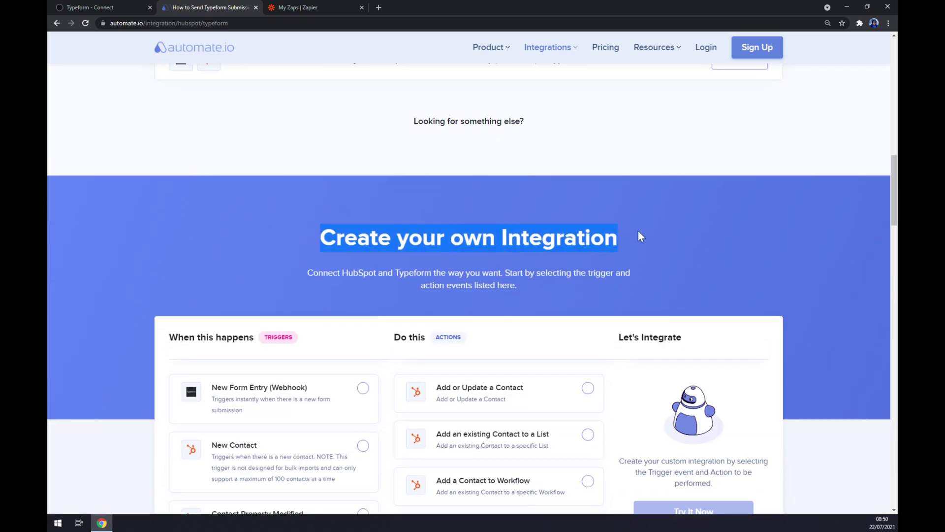
scroll(453, 217, down, 3)
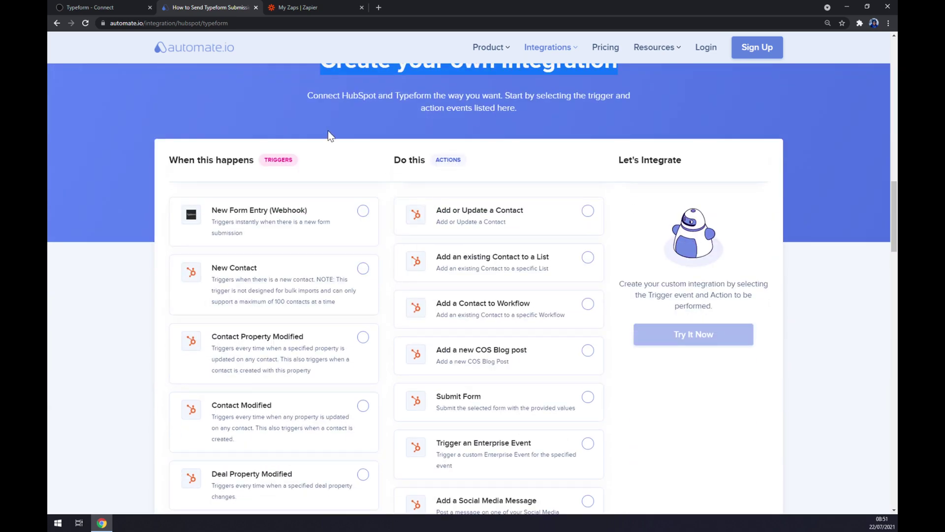
click(300, 163)
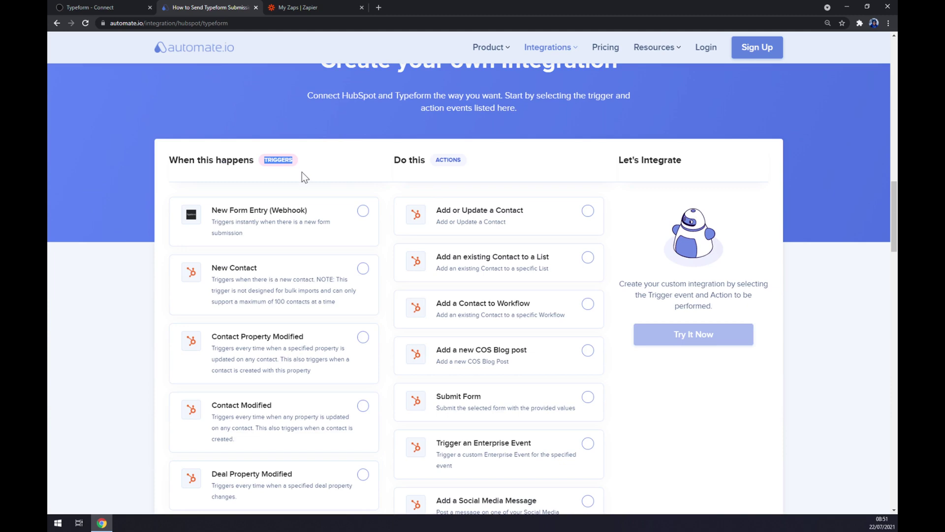
click(302, 231)
scroll(475, 224, down, 4)
scroll(475, 226, up, 4)
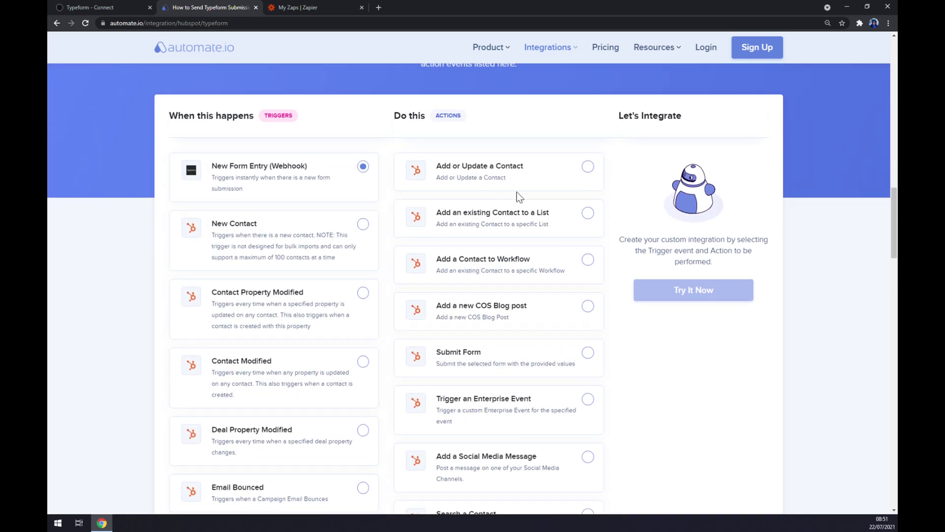
click(521, 181)
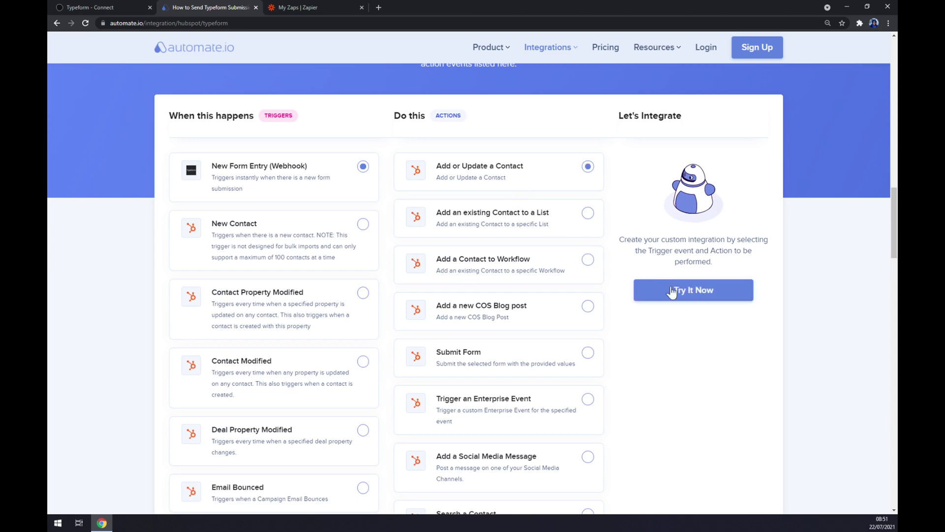
Open the Try It Now signup page, then switch to the My Zaps tab in Zapier
click(677, 301)
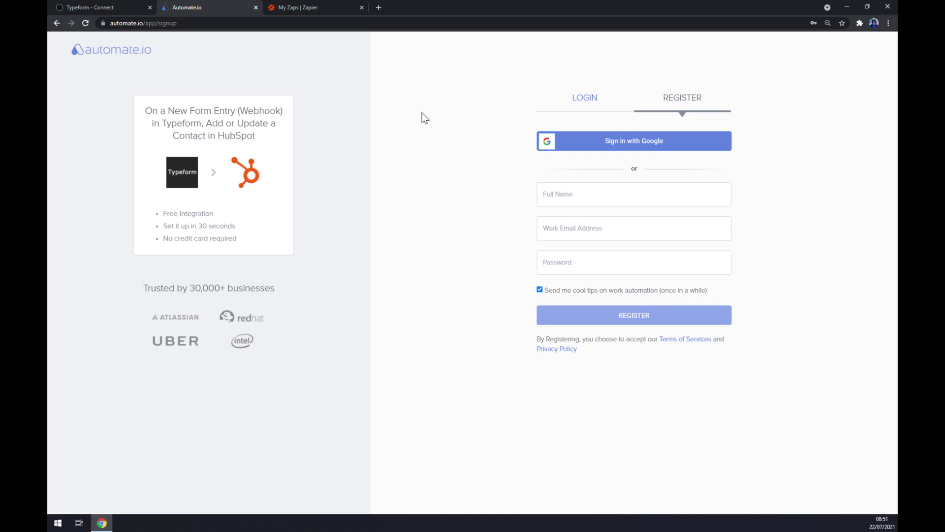
click(340, 7)
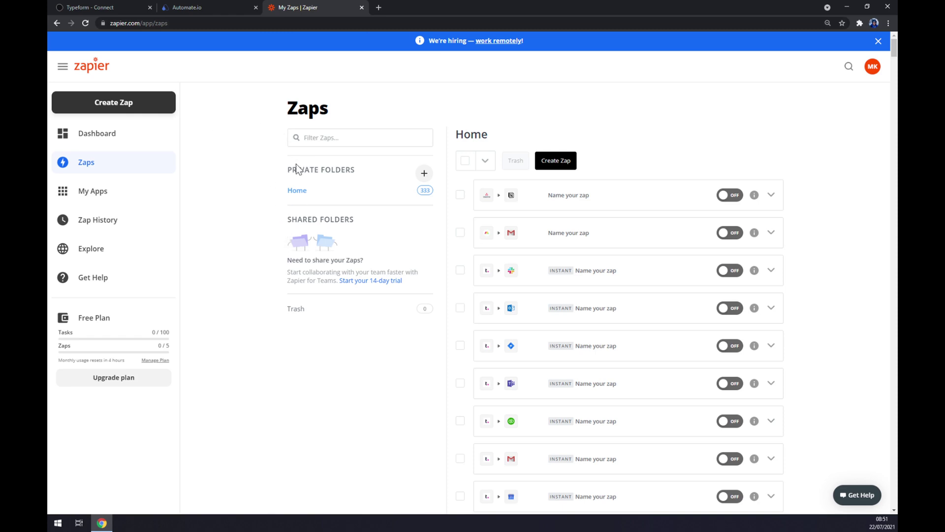
Create a new zap with a Typeform New Entry trigger
click(139, 104)
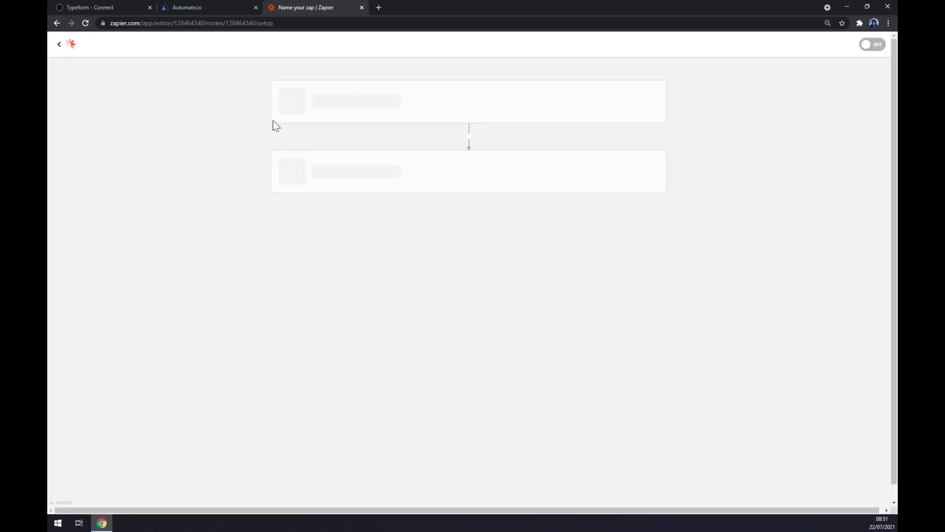
text(type)
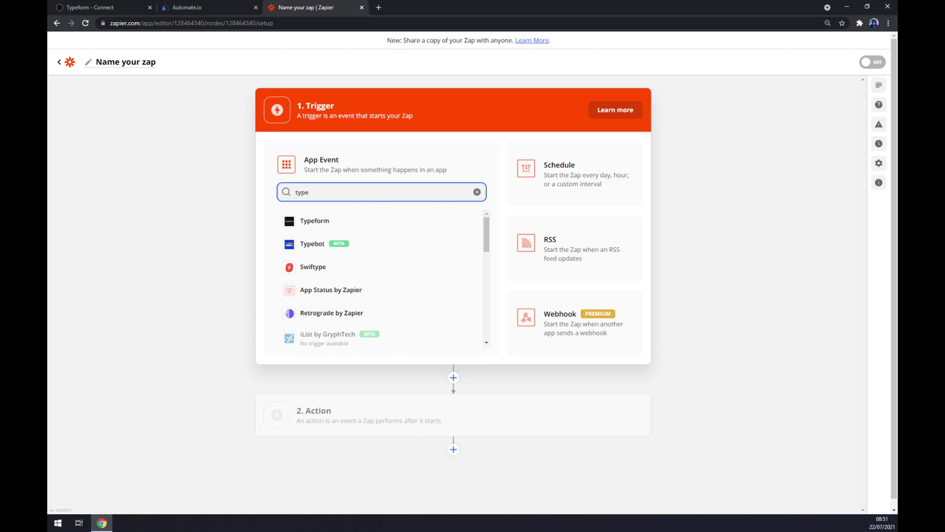
click(327, 220)
click(330, 223)
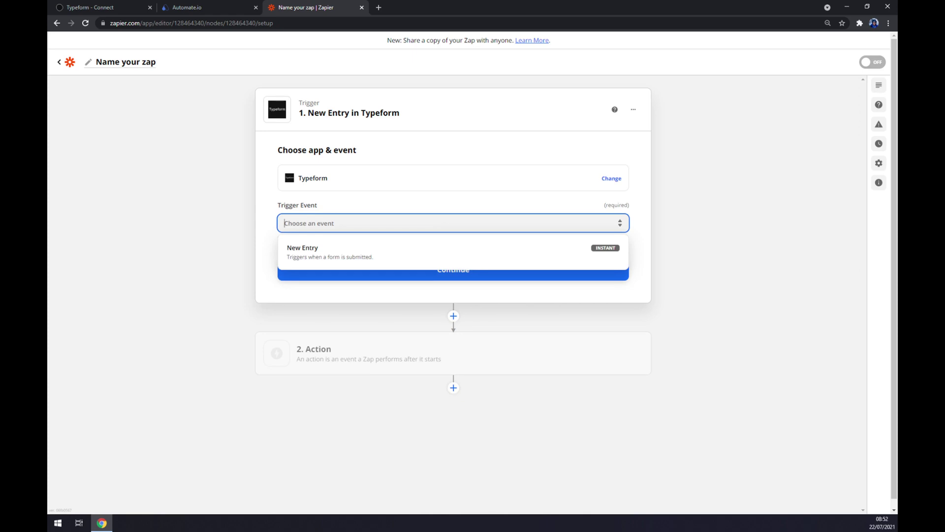
click(345, 254)
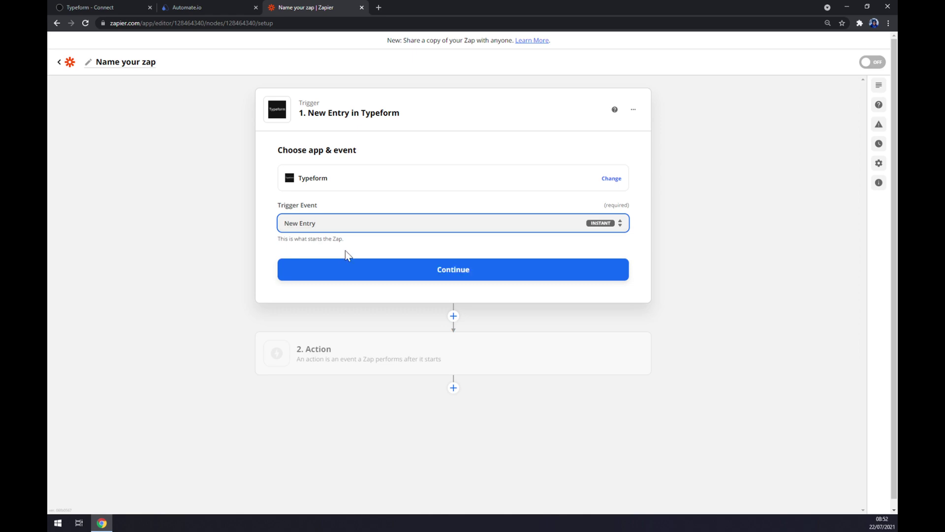
click(382, 270)
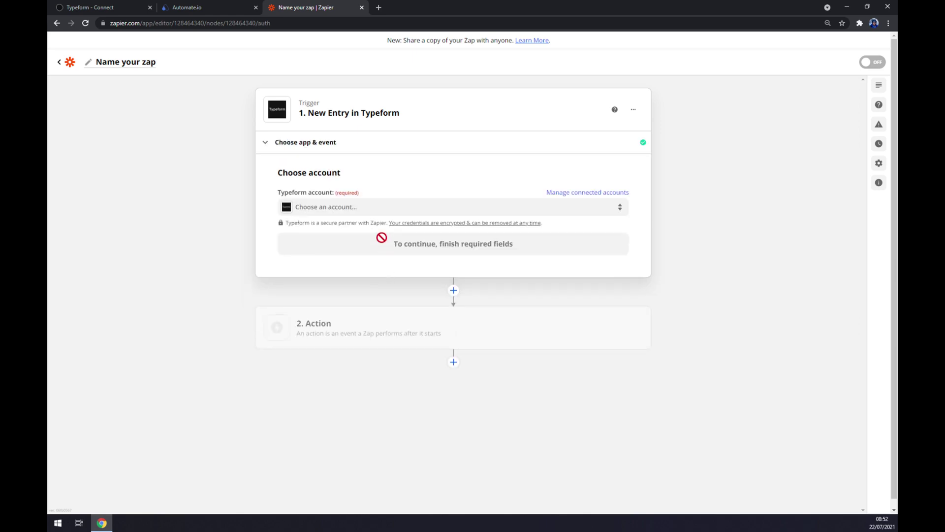
Connect the existing Typeform account and select the Political Survey [DEMO 2] (copy) form
click(356, 212)
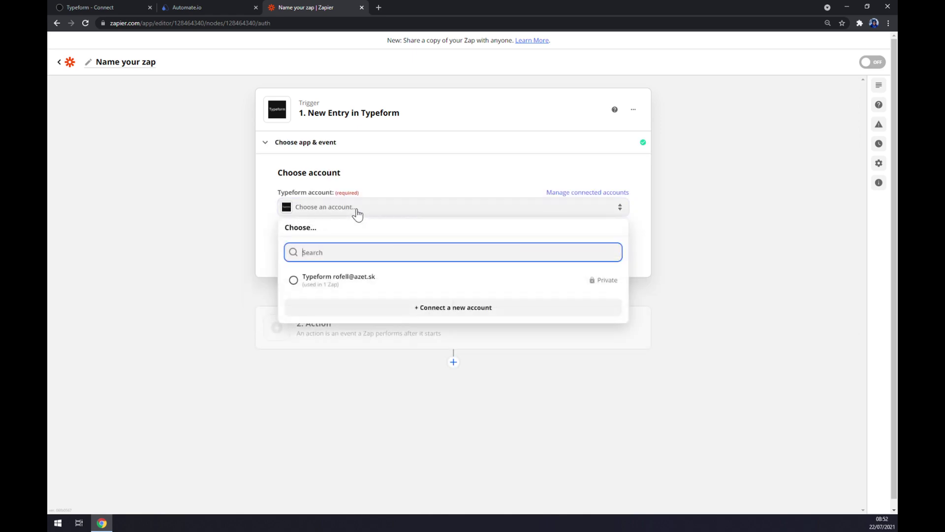
click(323, 290)
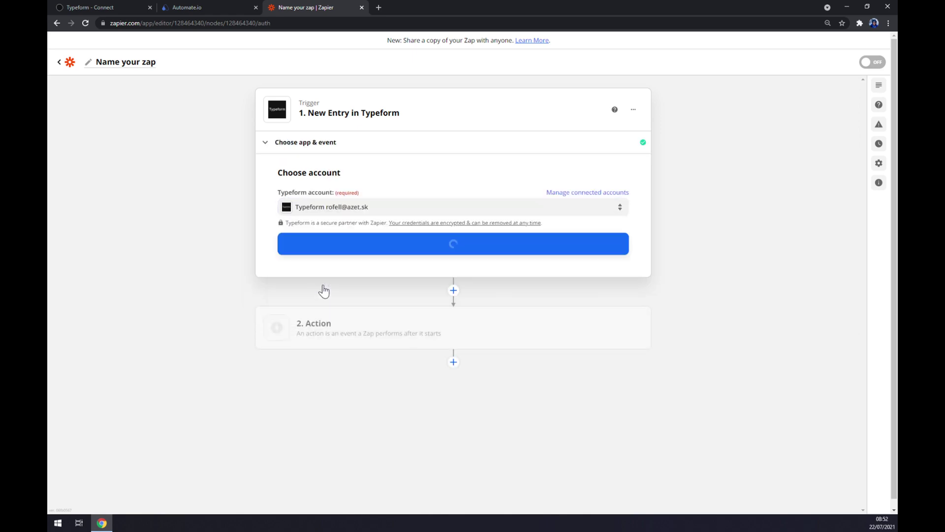
click(363, 251)
click(359, 232)
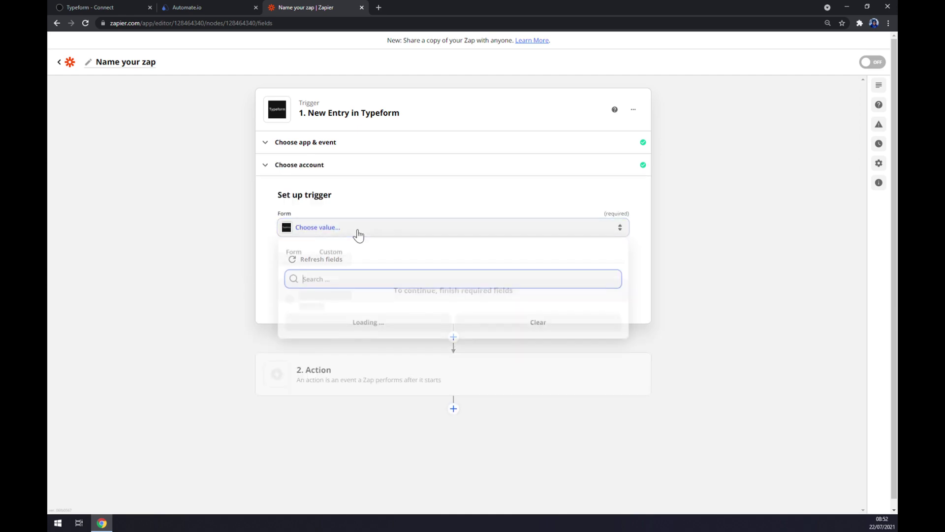
click(361, 306)
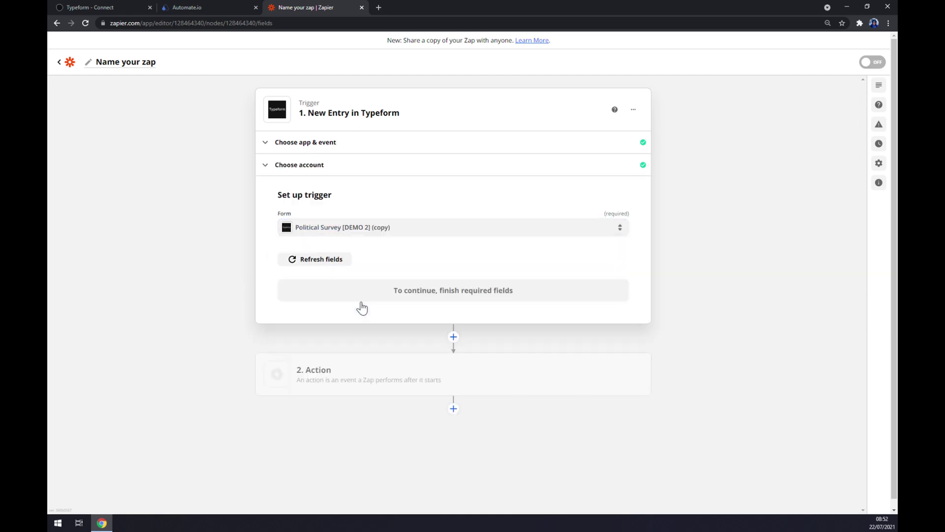
click(370, 295)
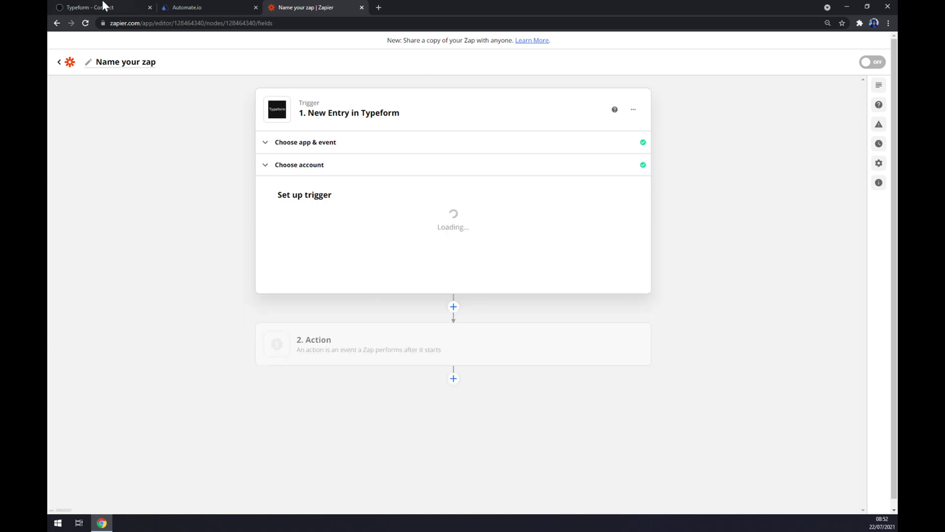
Go back a page in the Typeform tab, then return to the zap editor
click(105, 6)
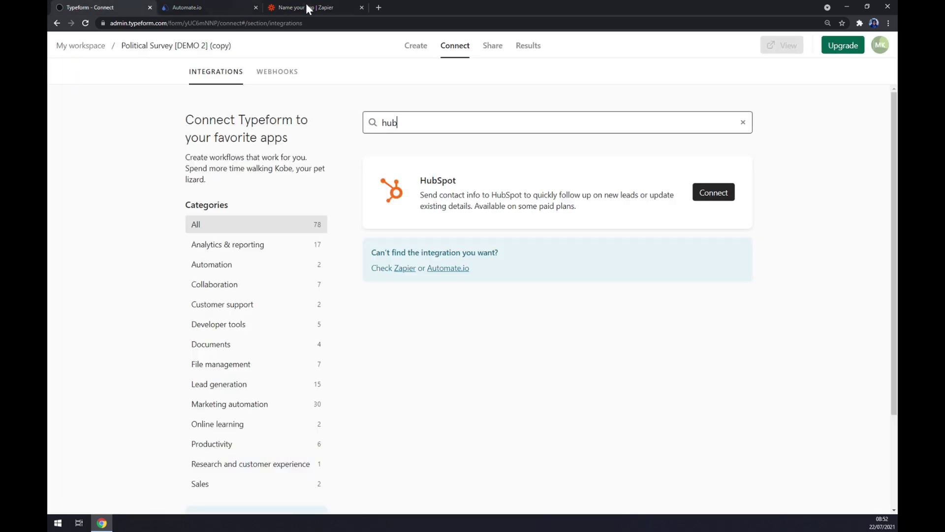
click(58, 23)
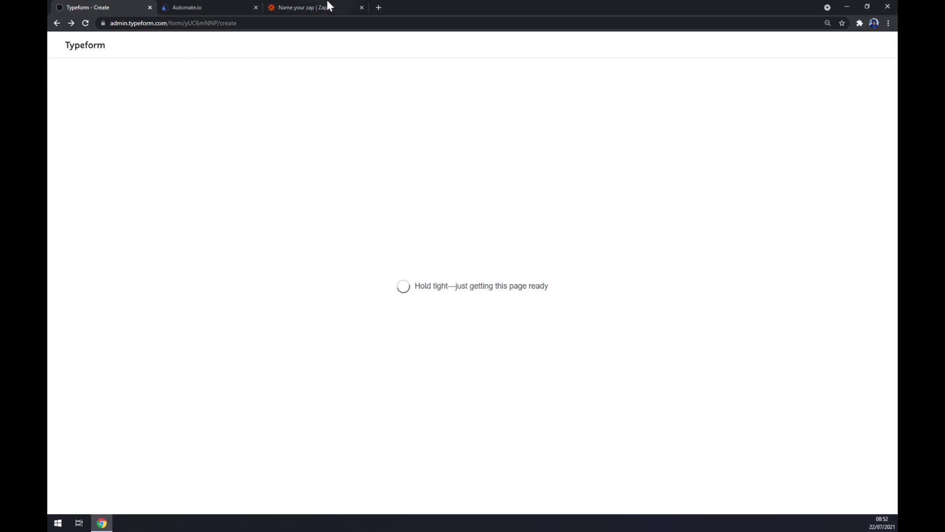
click(327, 6)
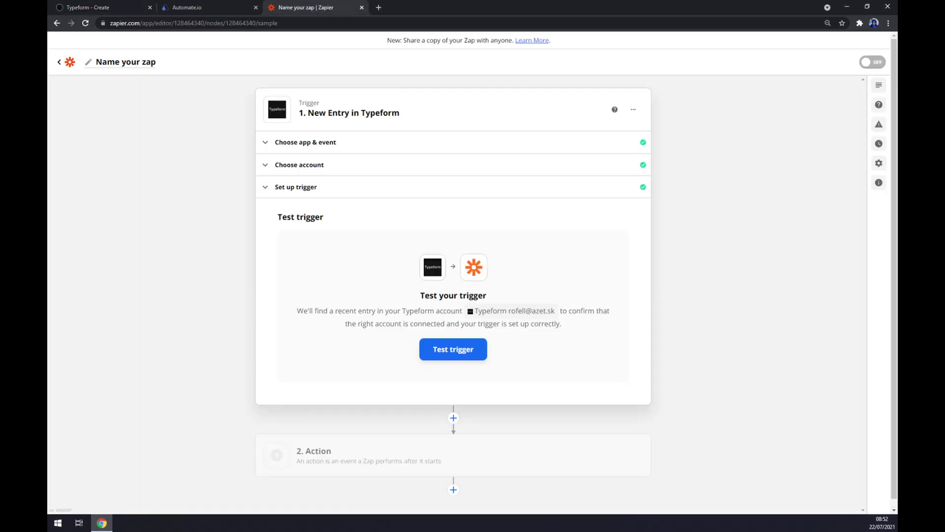
Set the zap's second step to HubSpot with the Create Deal action event
click(370, 443)
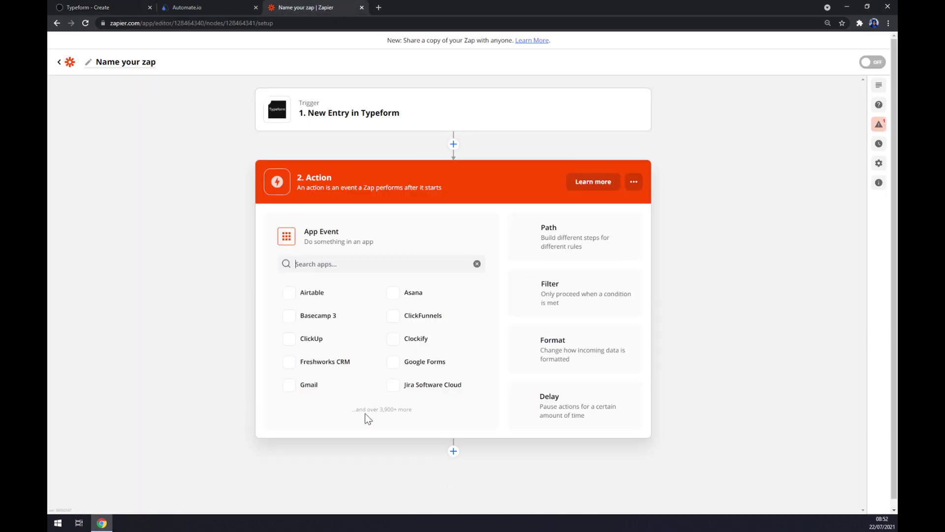
text(hubspo)
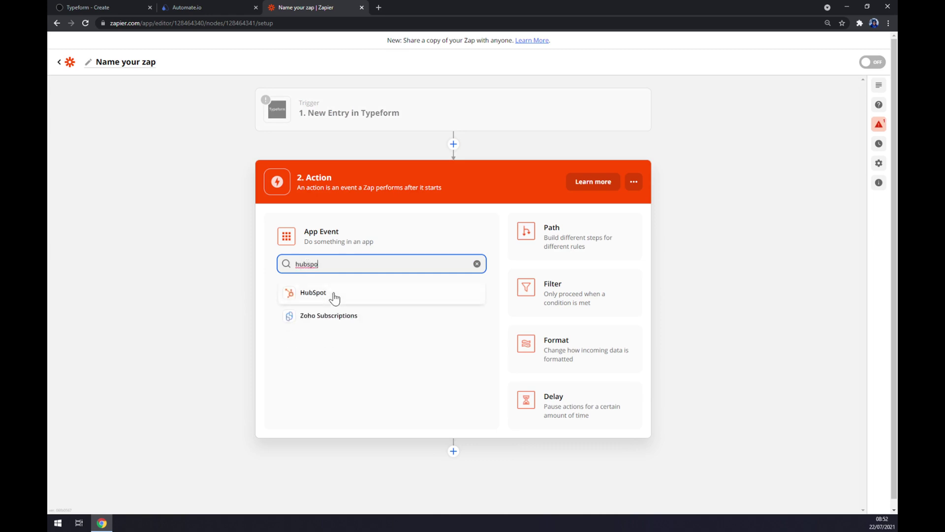
click(334, 298)
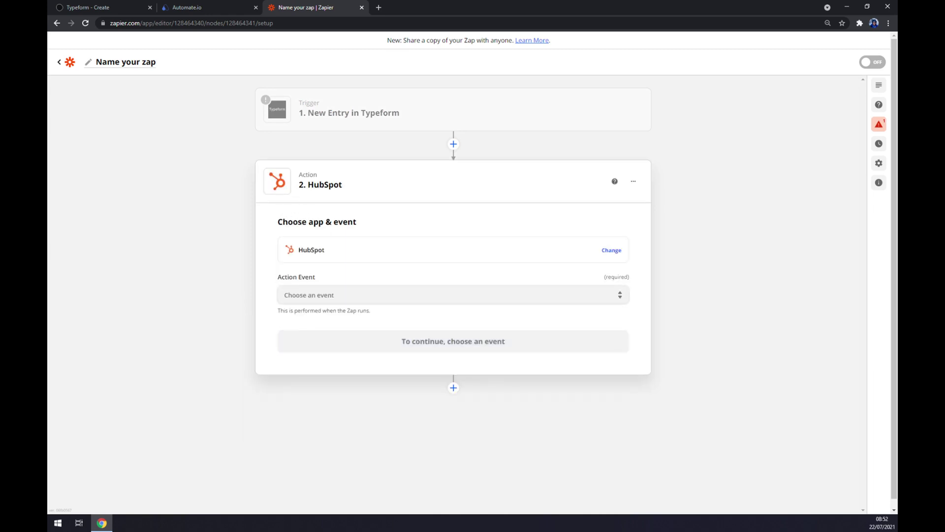
click(334, 295)
scroll(361, 387, down, 1)
scroll(361, 387, up, 1)
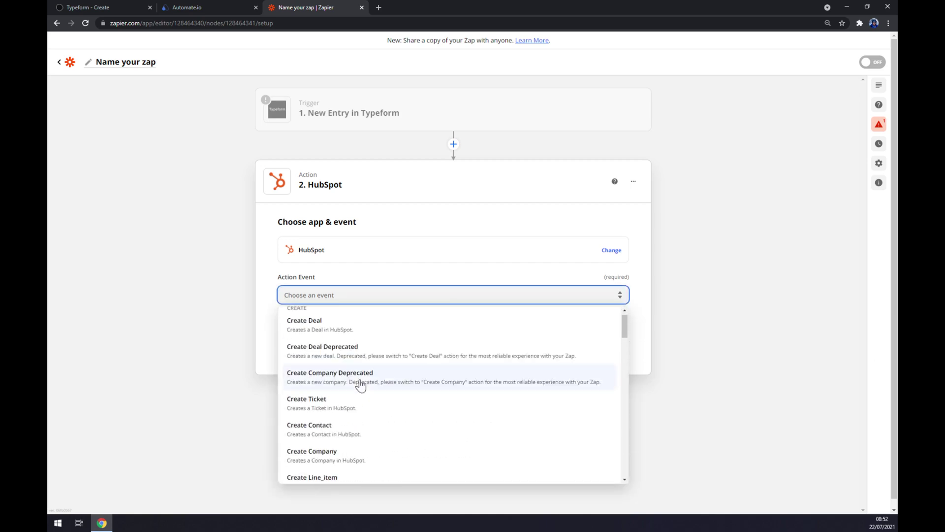
click(314, 334)
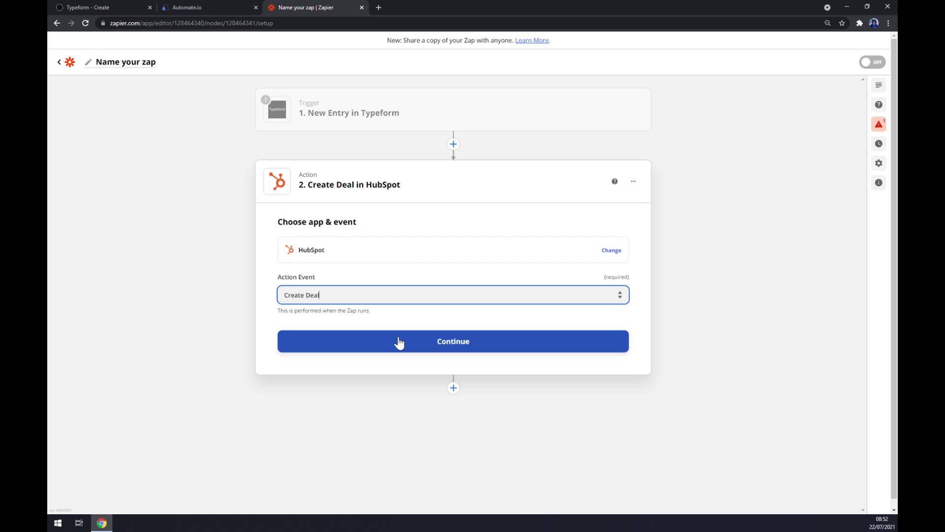
click(399, 342)
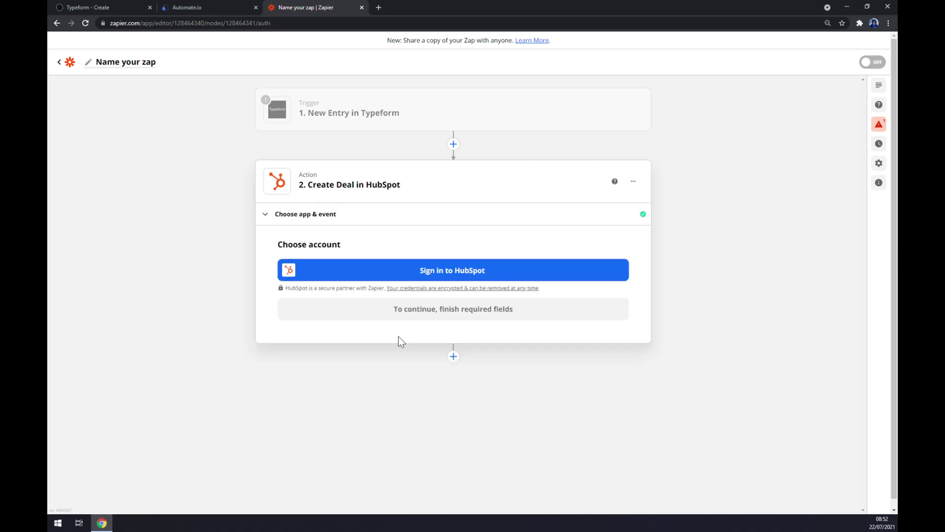